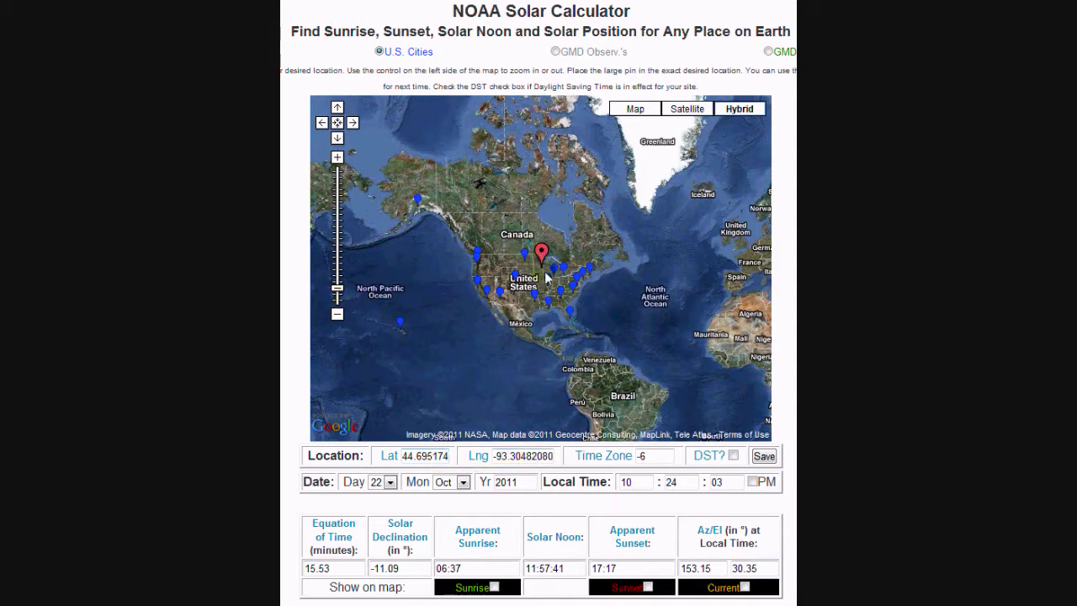
- Zoom the hybrid map in to rooftop level on the house at the pin
drag(337, 290, 337, 241)
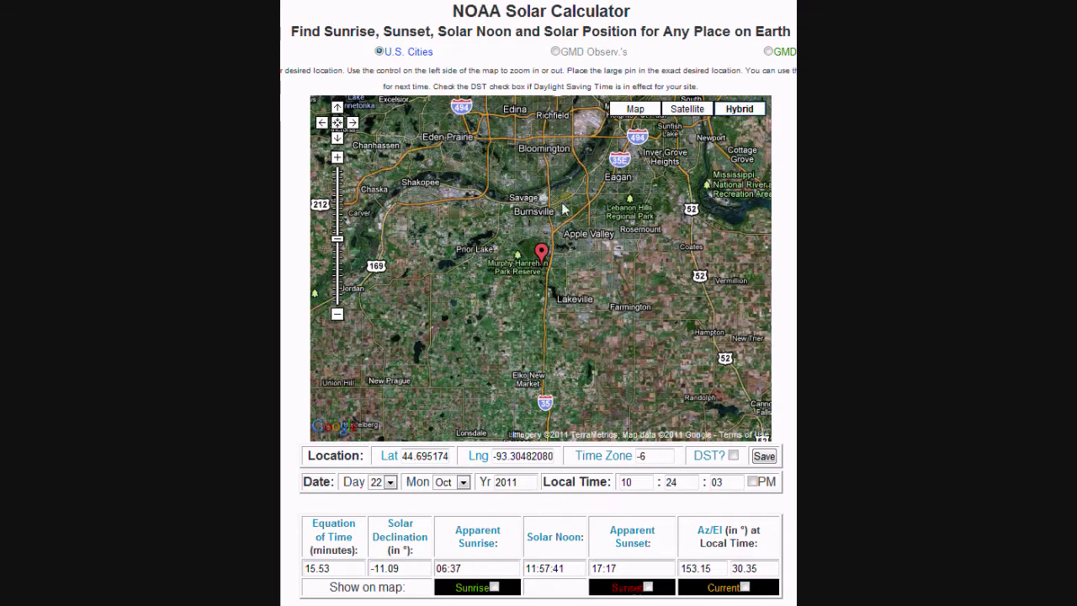
click(337, 271)
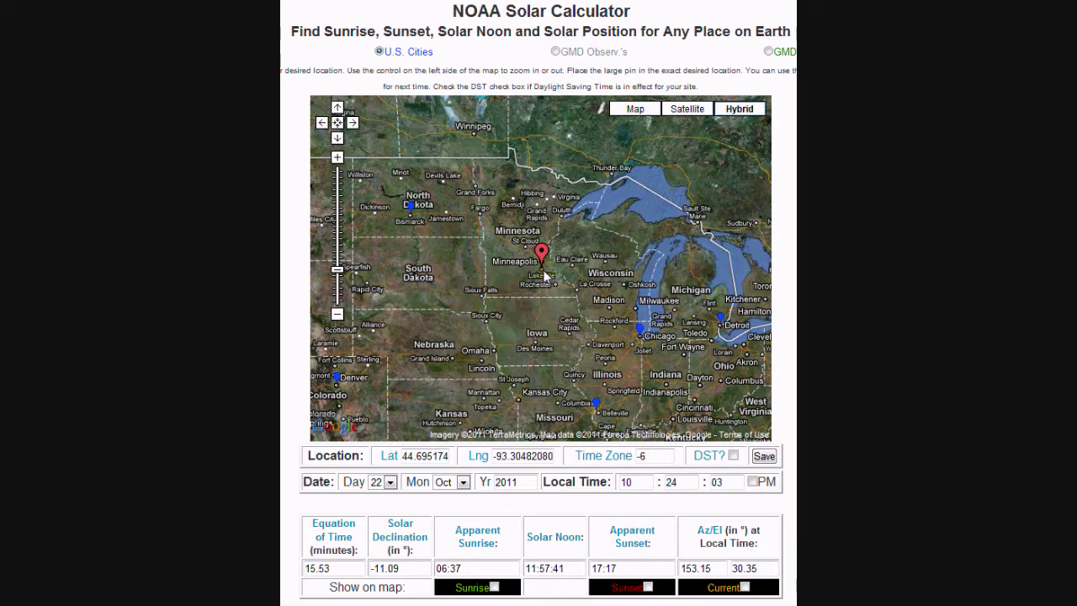
drag(336, 270, 340, 223)
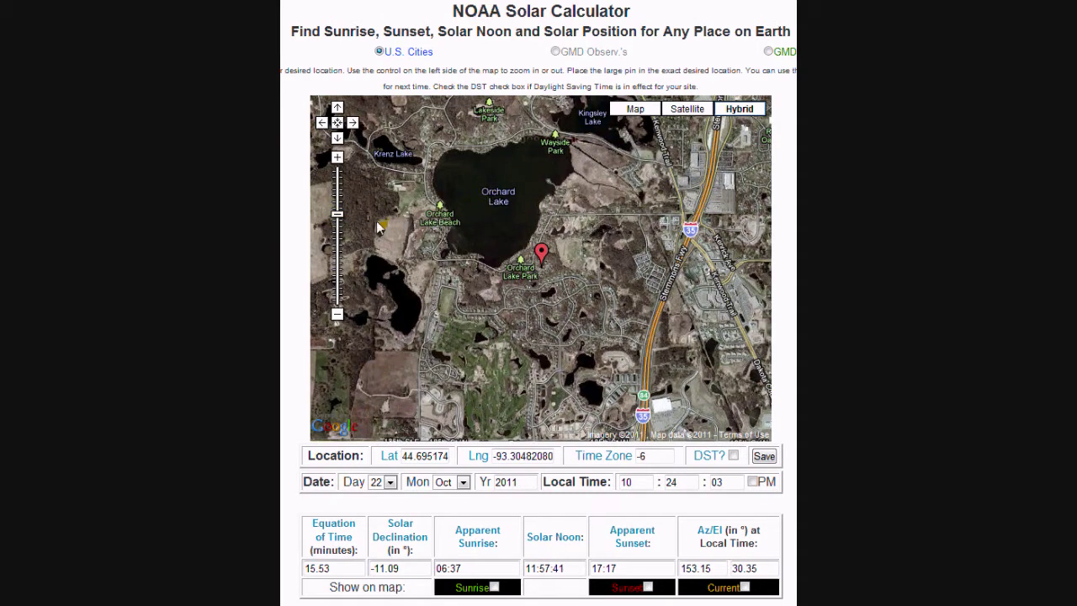
drag(337, 214, 369, 208)
click(524, 257)
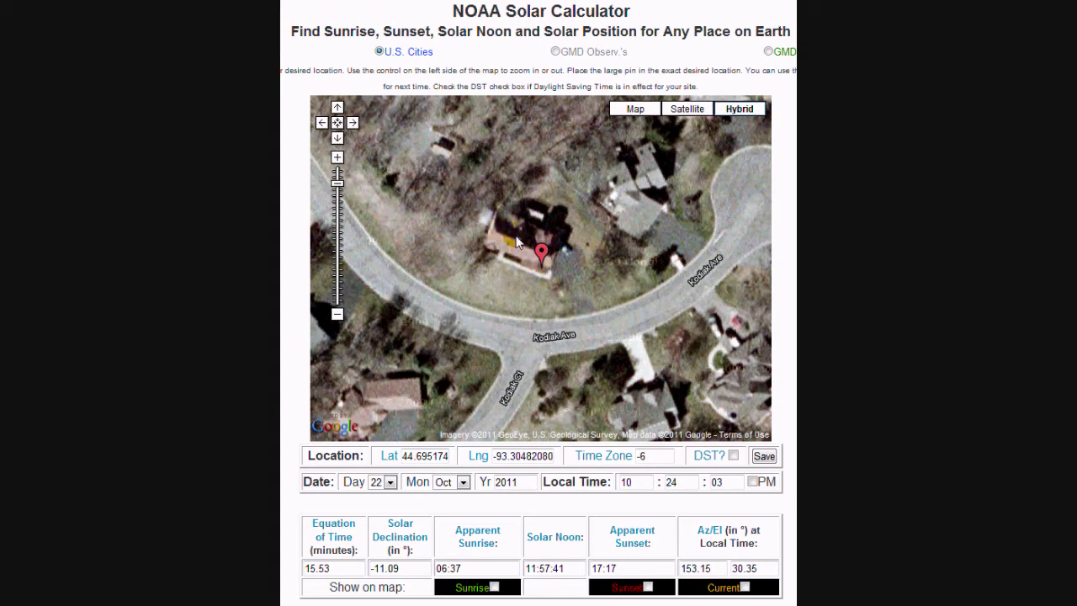
drag(338, 192, 339, 186)
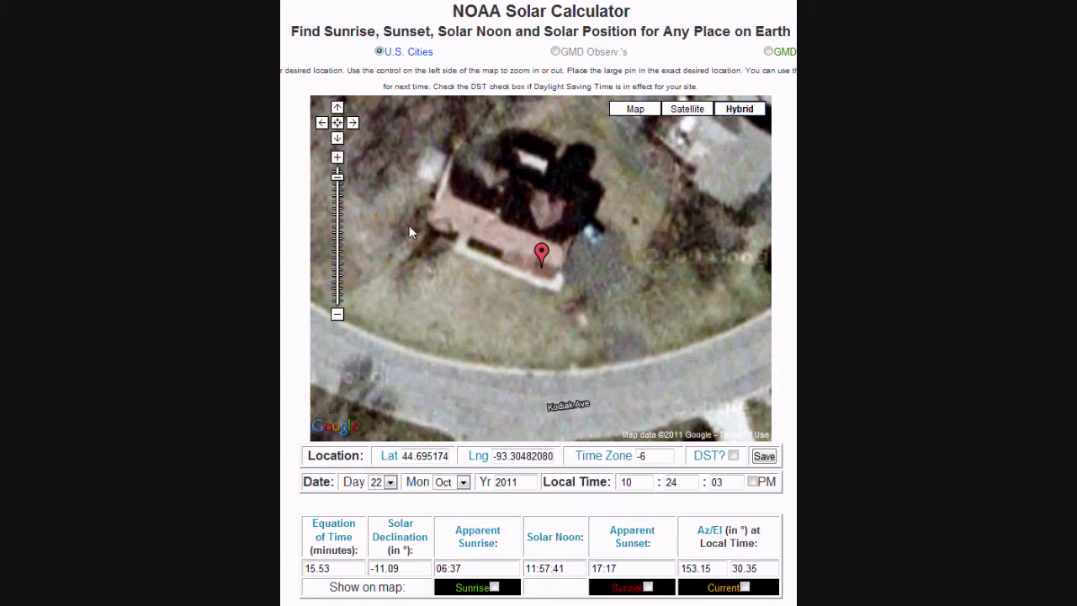
- Show the sunrise and sunset direction lines on the map for the pinned house
click(495, 589)
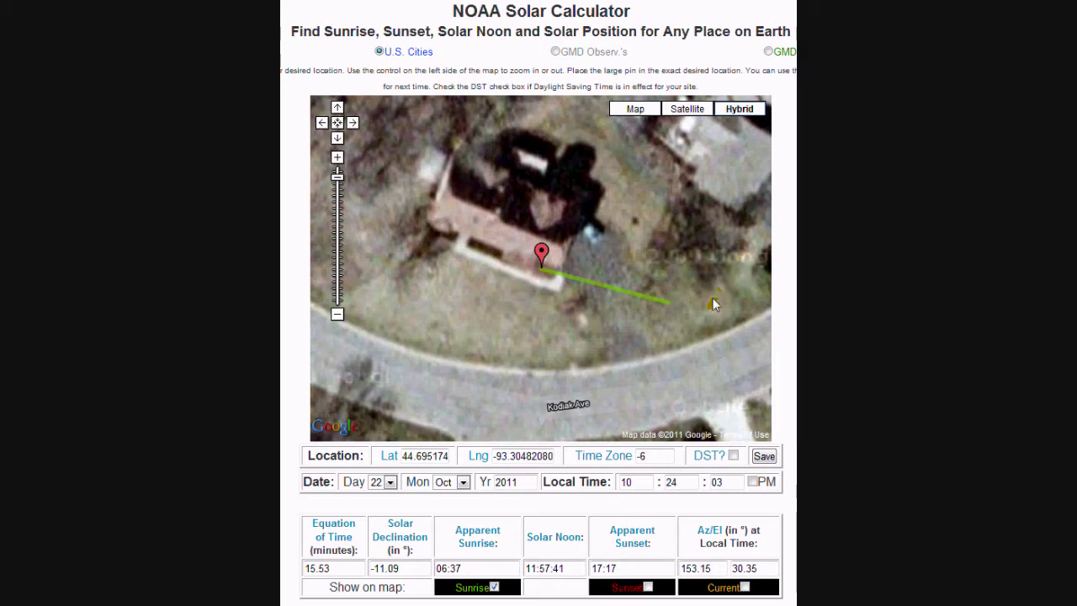
click(606, 397)
click(648, 587)
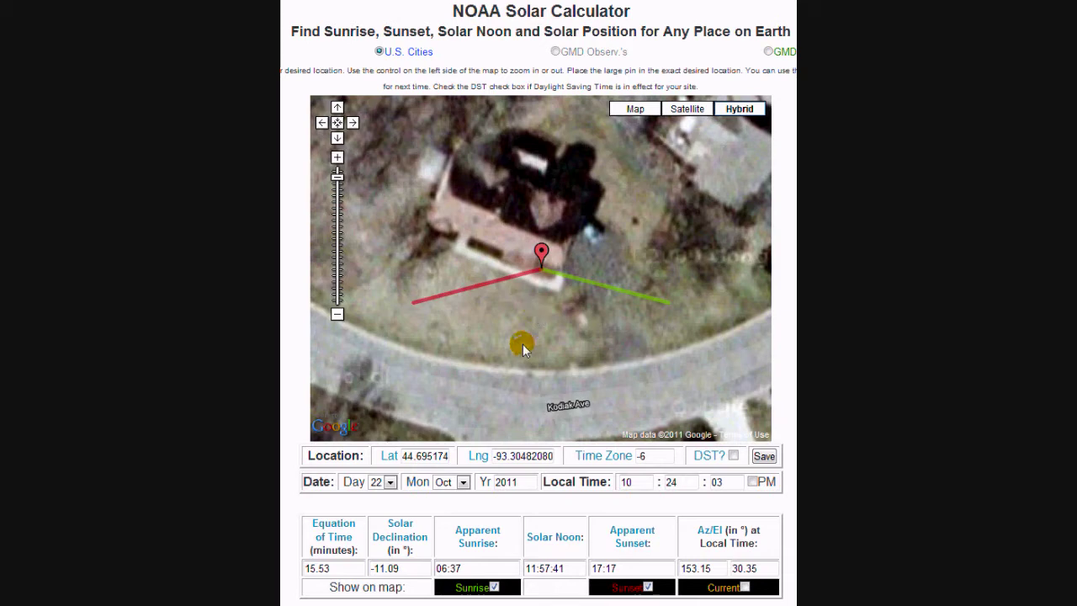
- Check the October 22 sunrise and sunset directions at the house's driveway-side front corner, along its front, and in the wooded yard to the west
drag(520, 345, 538, 265)
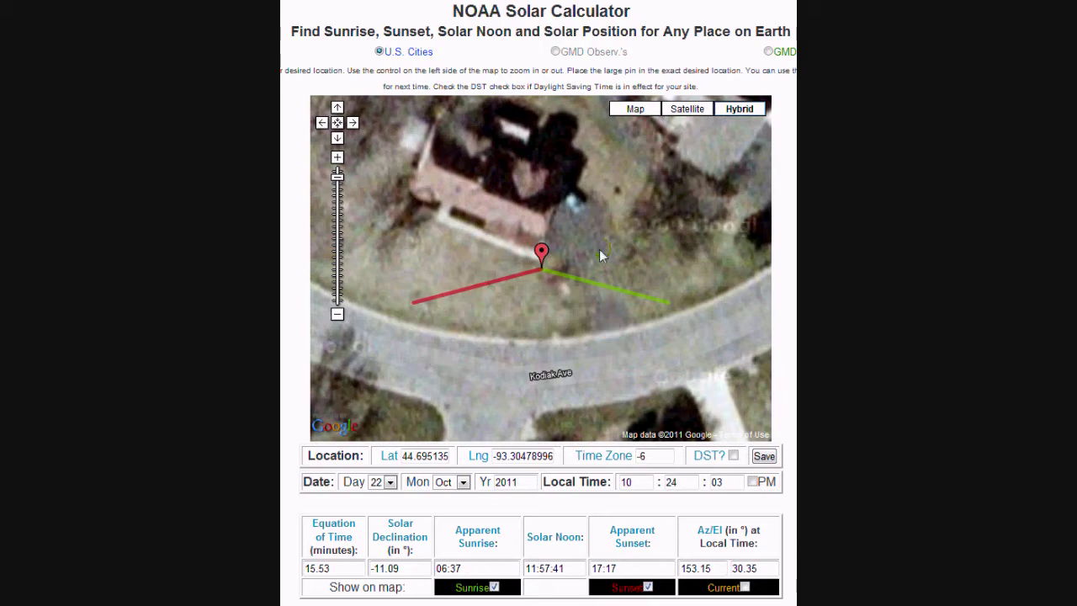
drag(508, 308, 558, 308)
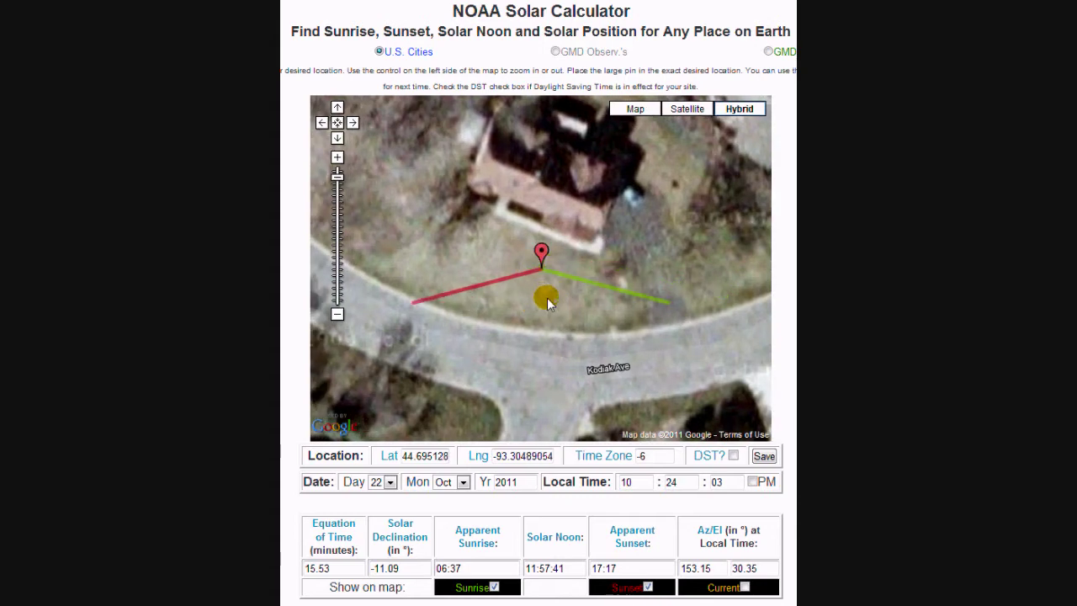
drag(547, 302, 583, 323)
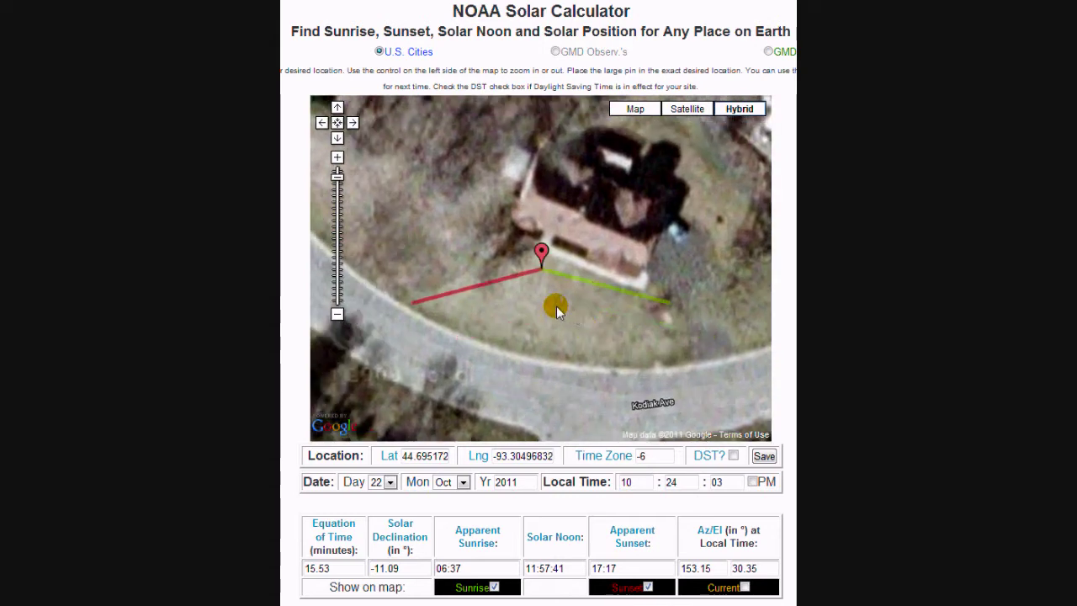
drag(551, 292, 621, 343)
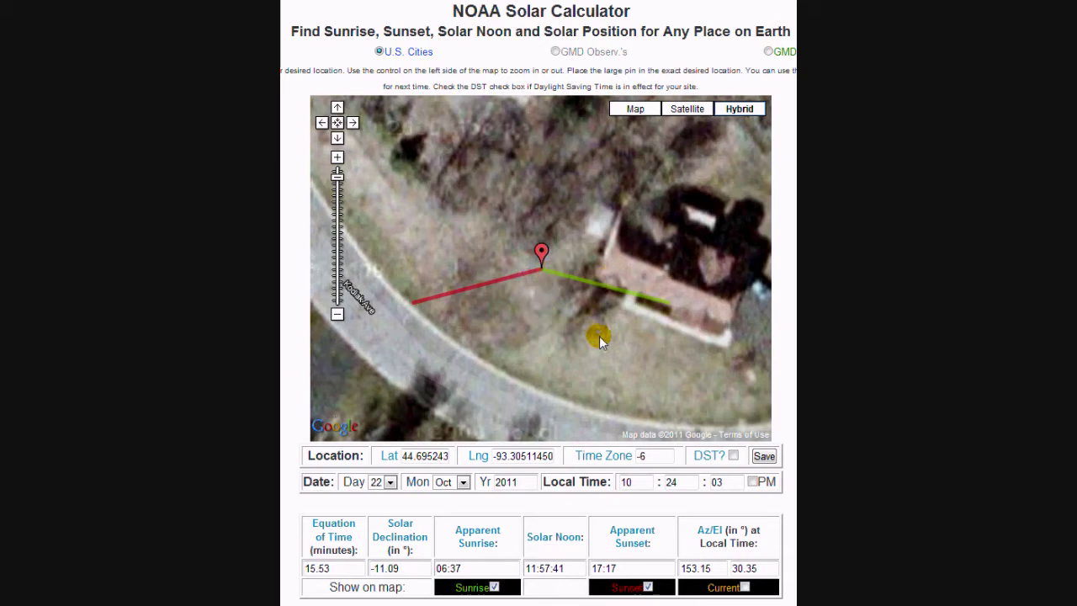
drag(620, 361, 538, 280)
drag(592, 337, 639, 354)
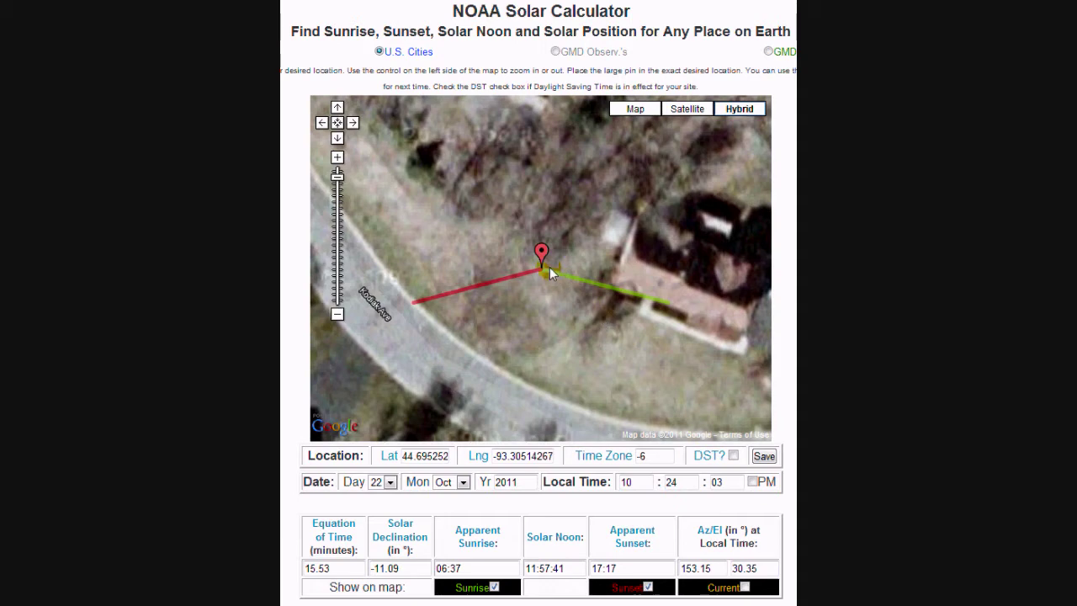
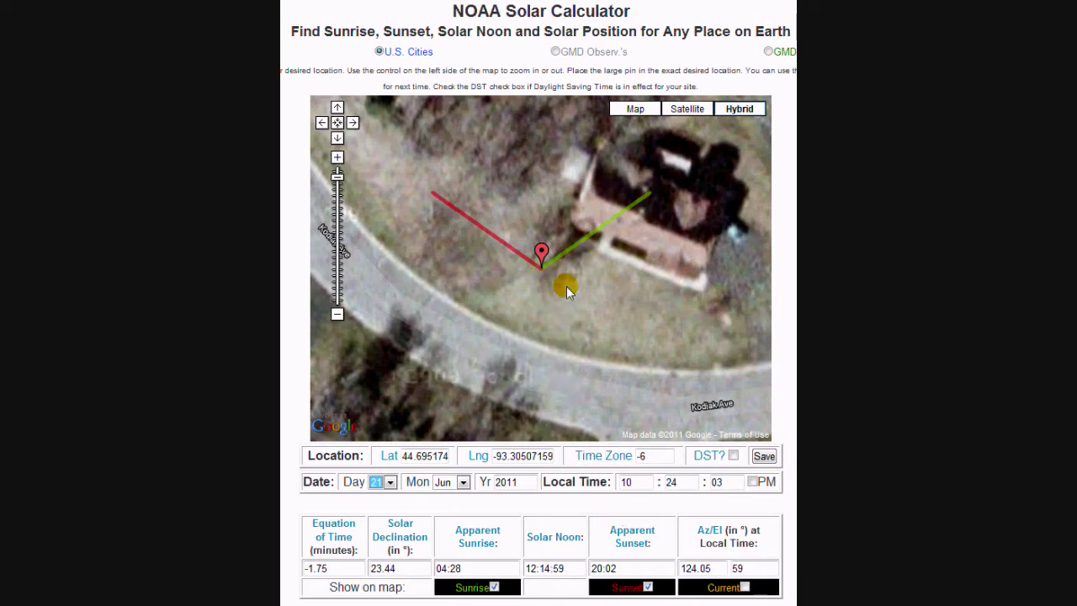
- Check the June 21 sunrise and sunset directions at the house's driveway-side front corner and at the street edge of the yard
drag(646, 342, 629, 202)
click(521, 291)
drag(536, 299, 552, 267)
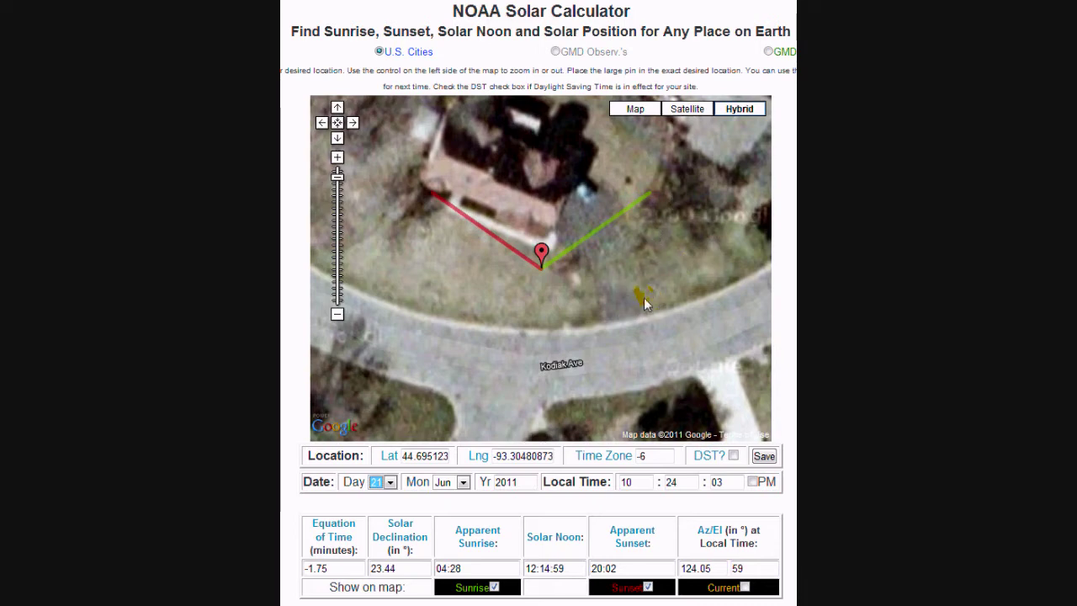
drag(643, 296, 612, 274)
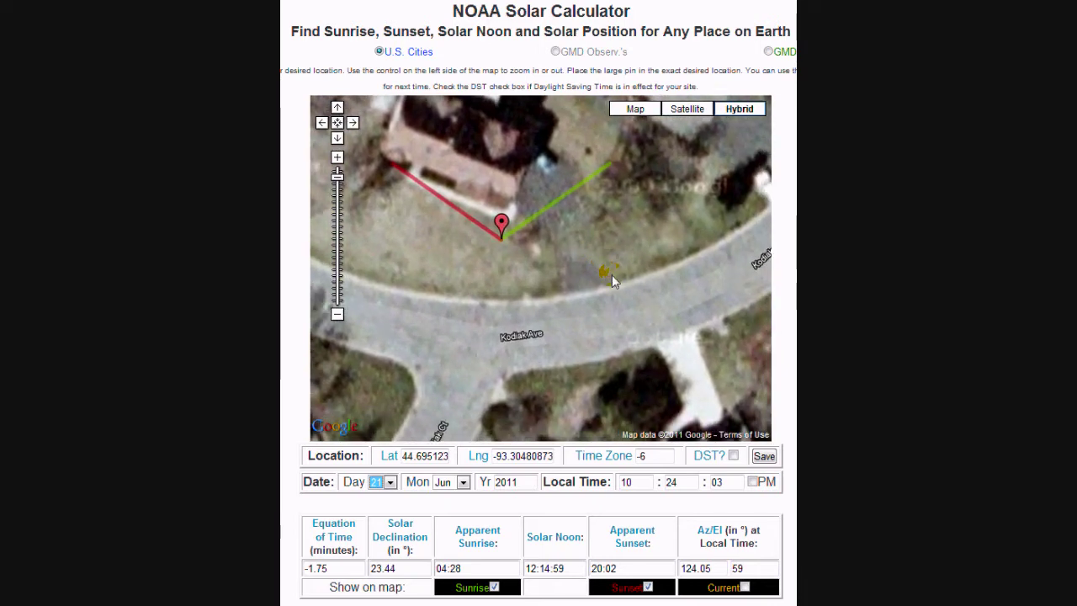
drag(627, 280, 623, 254)
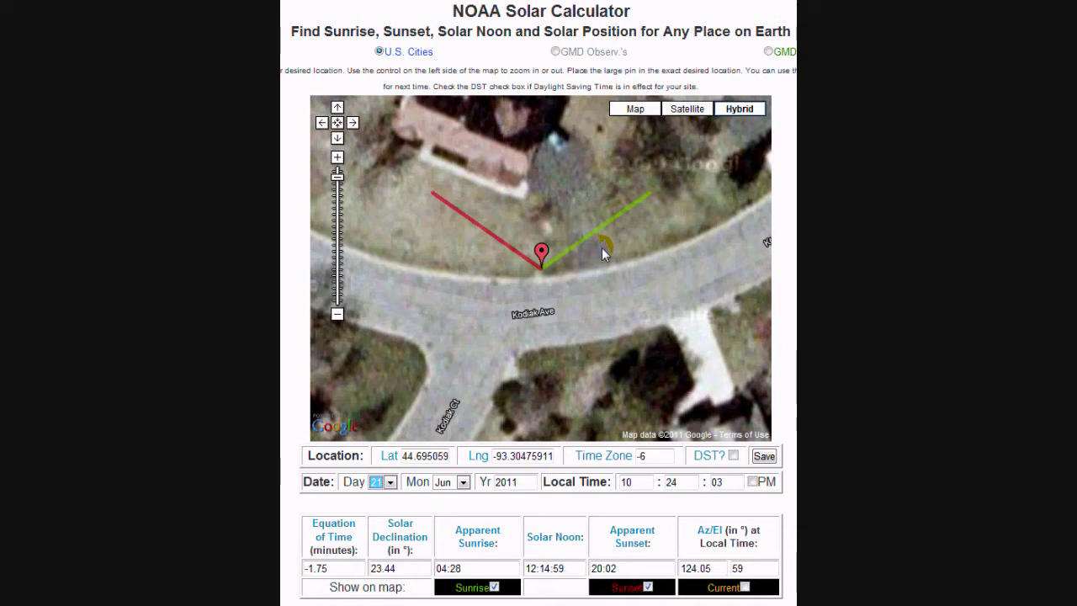
- Check the June 21 sun directions with the pin in the front yard just southwest of the house
drag(601, 247, 649, 251)
drag(576, 247, 636, 201)
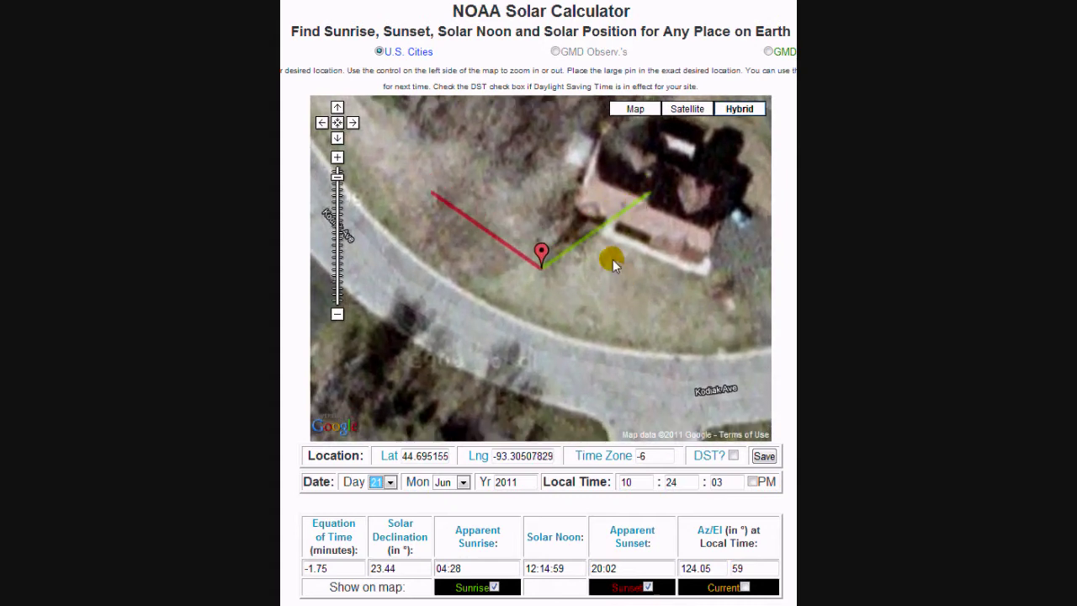
drag(620, 281, 630, 277)
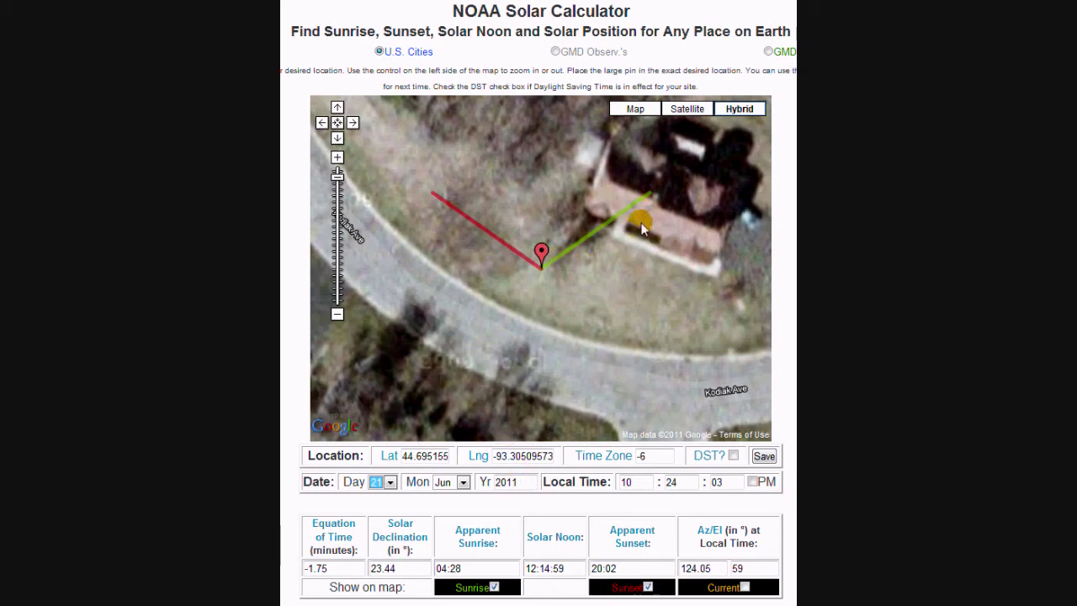
mouse_move(572, 305)
mouse_down()
mouse_move(579, 292)
mouse_move(569, 298)
mouse_up()
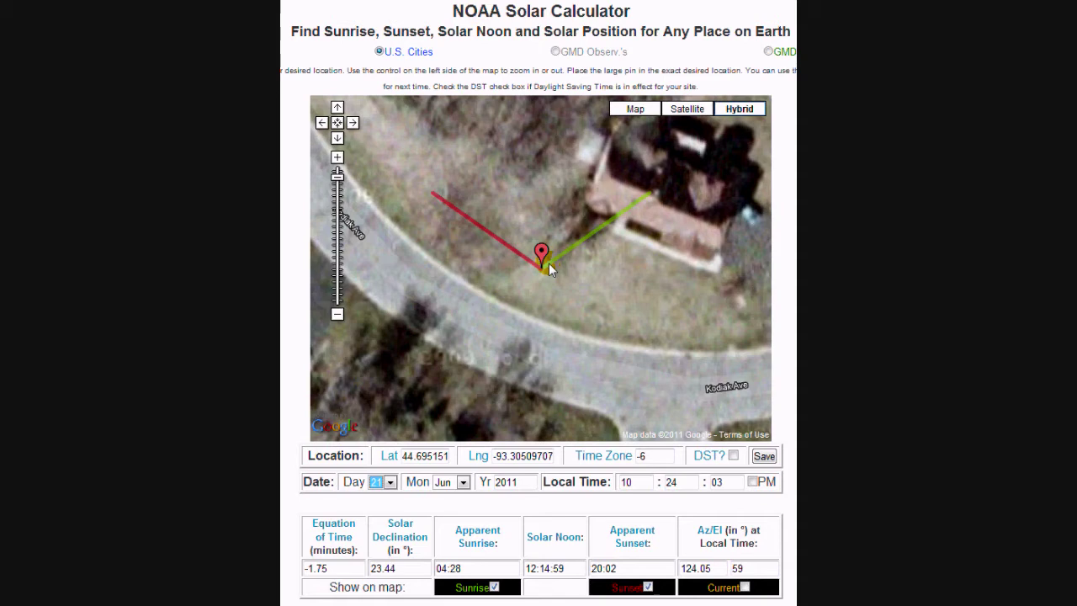
drag(561, 277, 549, 280)
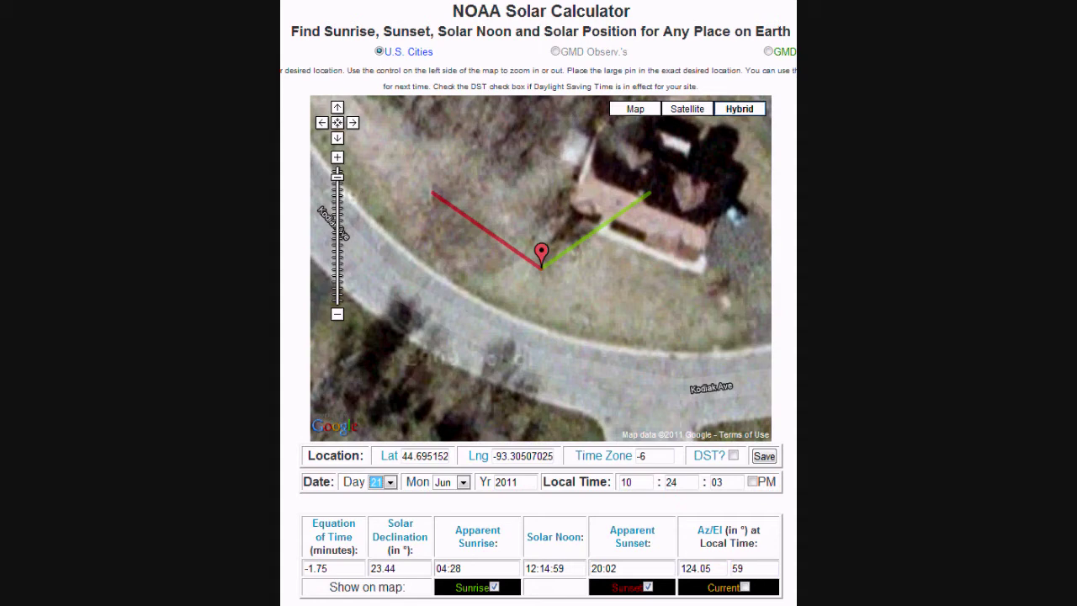
drag(655, 288, 552, 243)
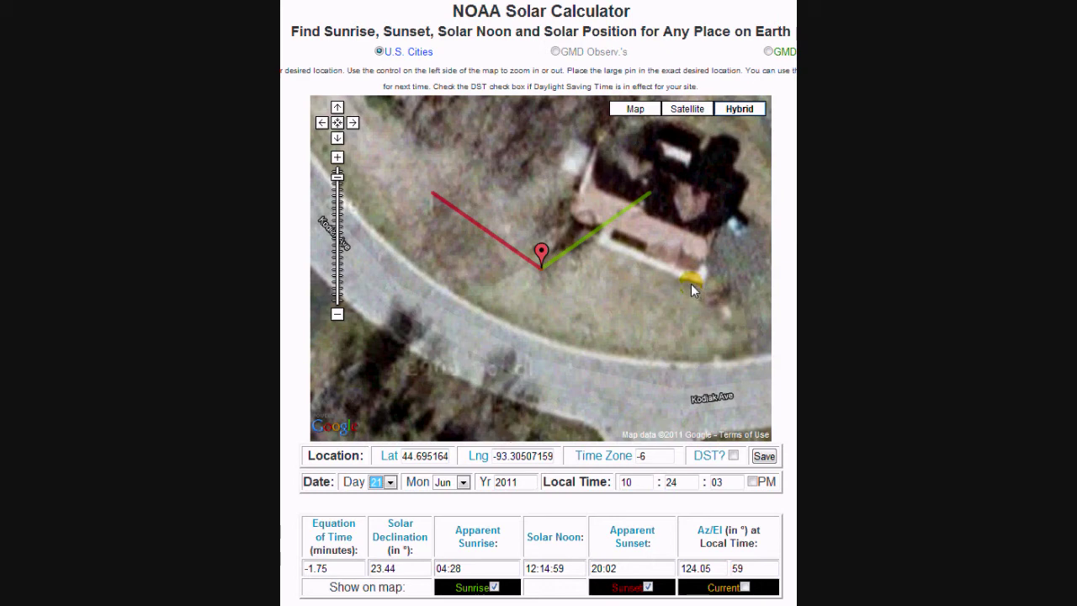
- Change the calculation date to September 22, 2011
click(462, 482)
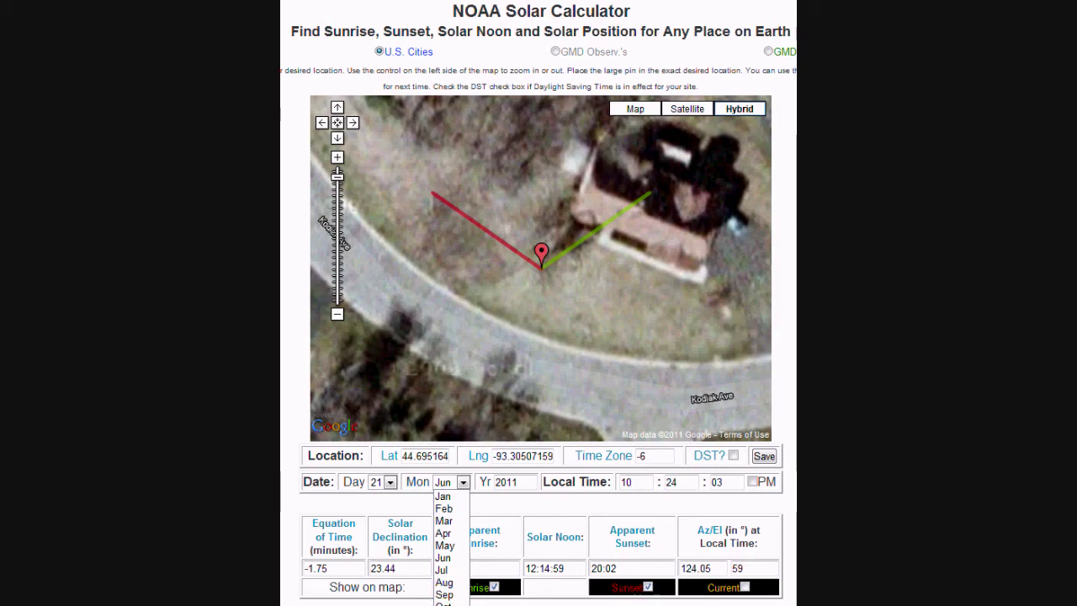
click(444, 605)
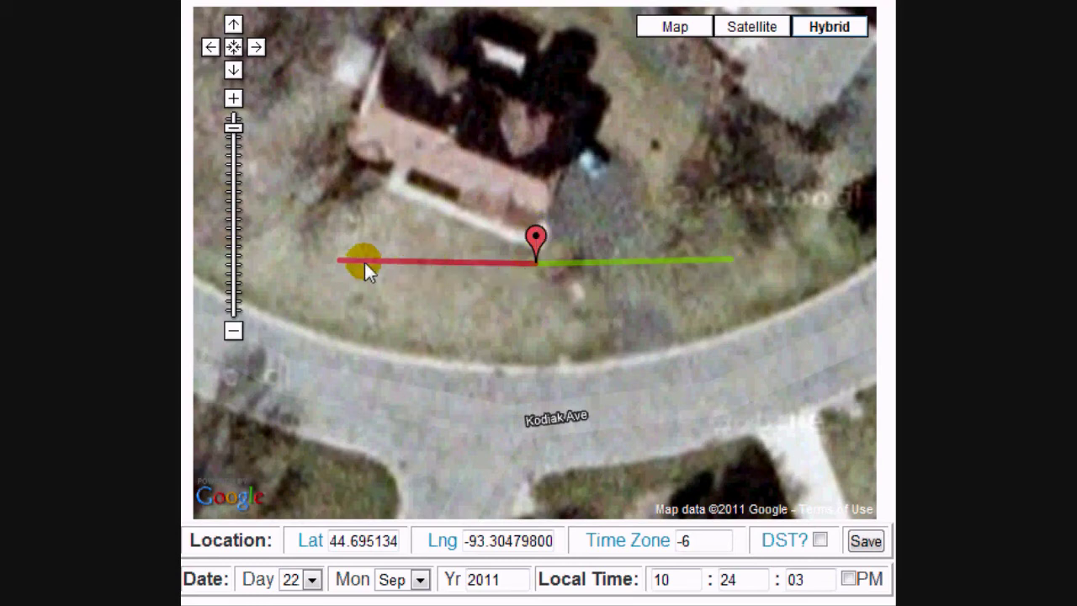
- Check the September 22 sunrise and sunset directions with the pin just in front of the house's front wall
mouse_move(397, 72)
mouse_down()
mouse_move(476, 137)
mouse_move(528, 116)
mouse_up()
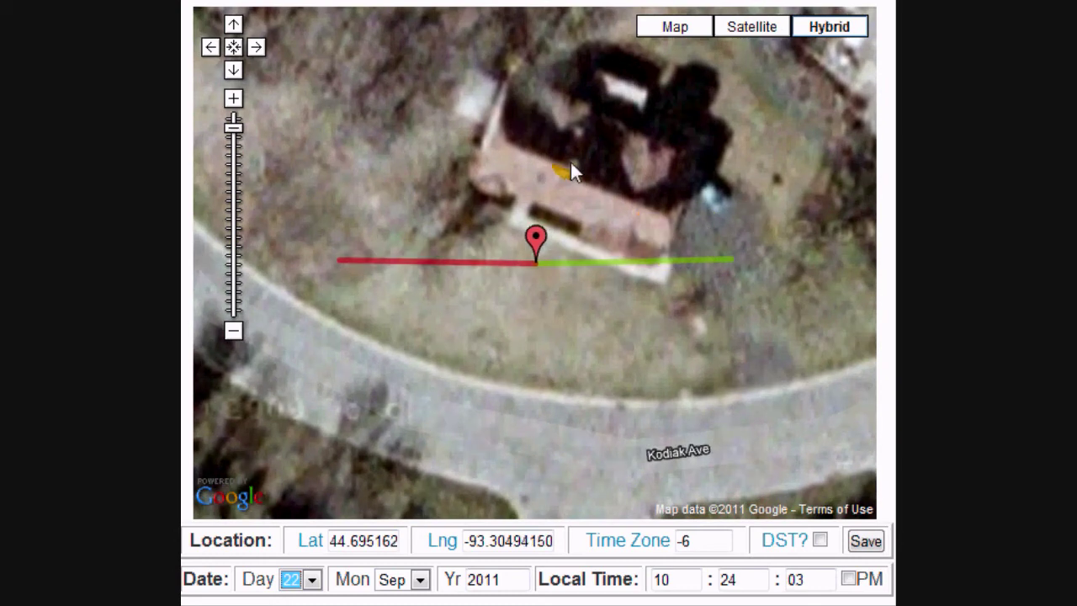
drag(507, 172, 511, 172)
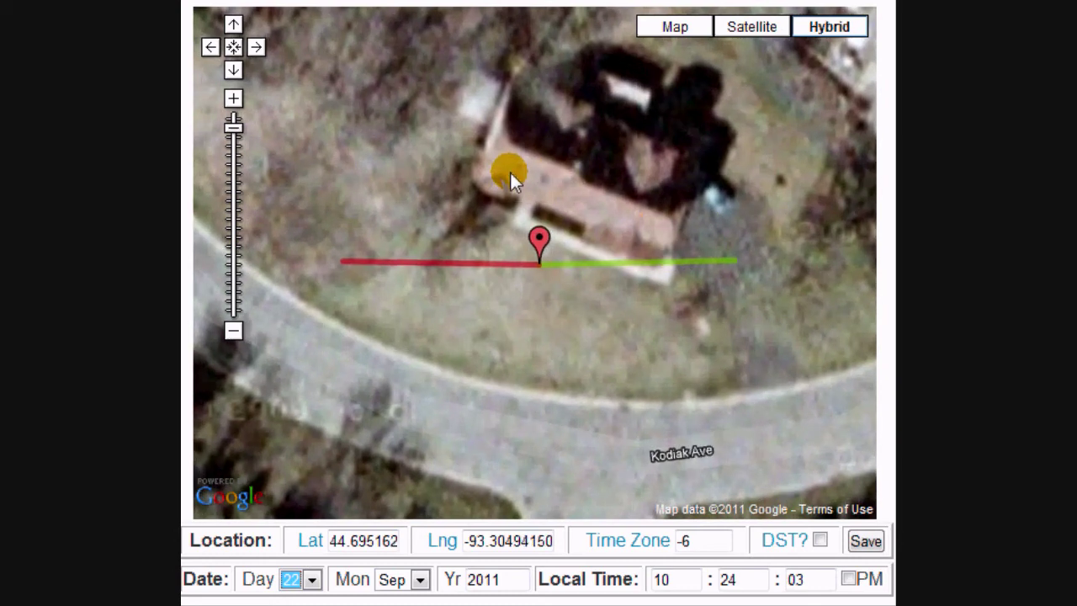
drag(417, 258, 413, 250)
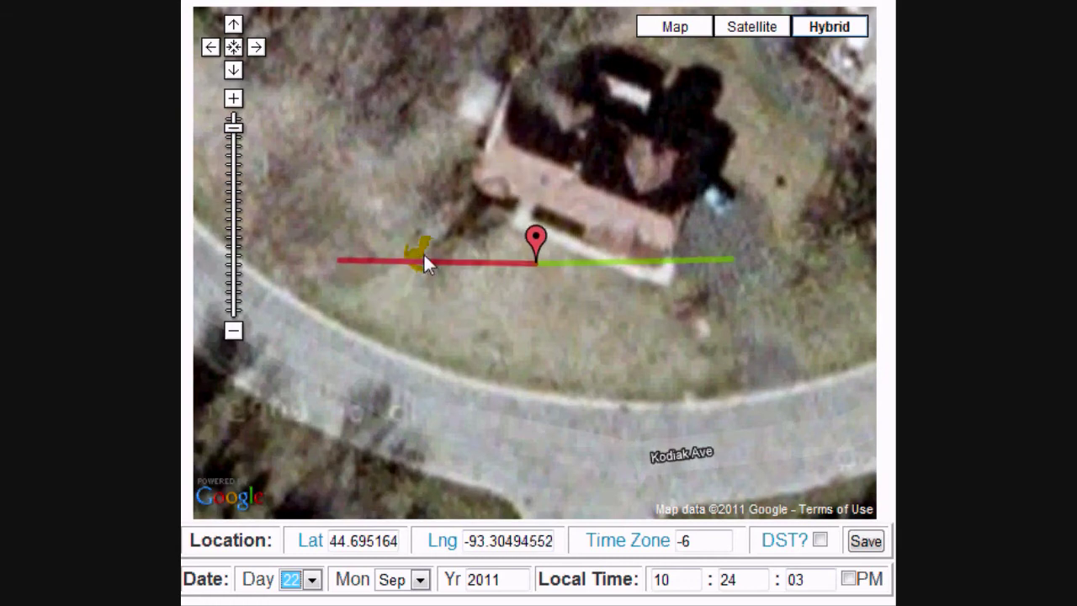